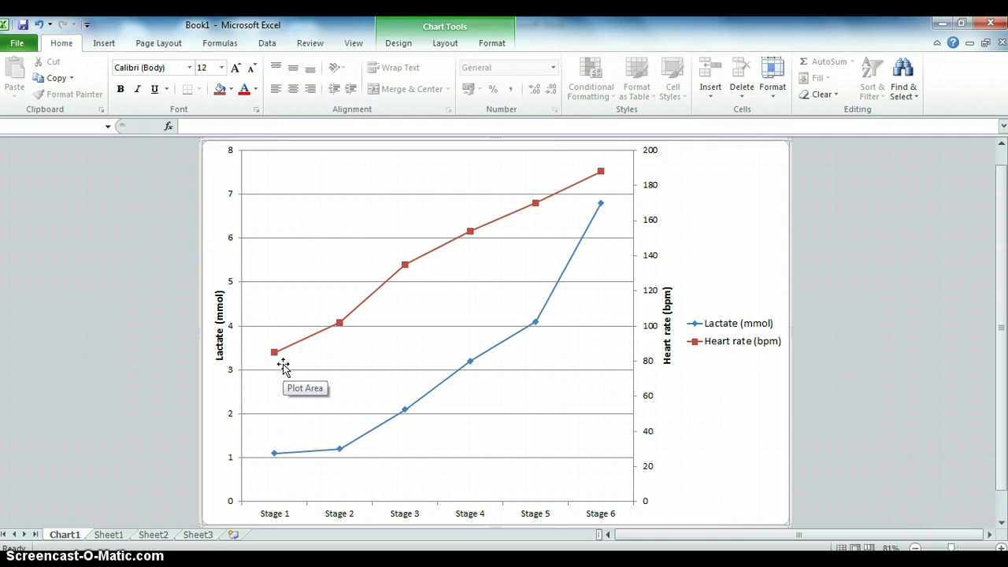
# - Switch from the example chart to Sheet1 to show the lactate and heart rate data
pyautogui.click(280, 362)
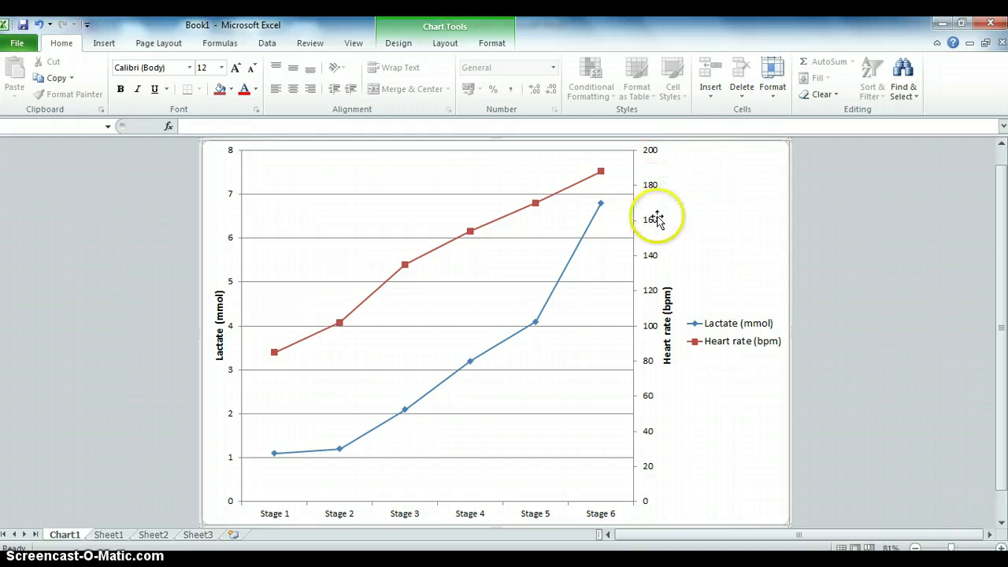
# - Select the data A1:C7 on Sheet1 and insert a plain 2-D Line chart
pyautogui.click(128, 534)
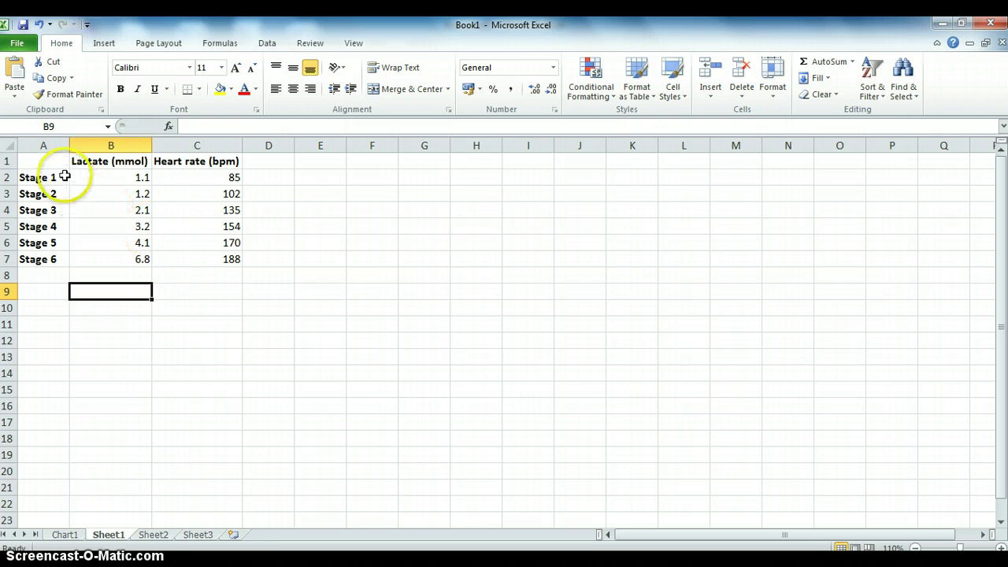
pyautogui.moveTo(58, 166); pyautogui.dragTo(156, 255)
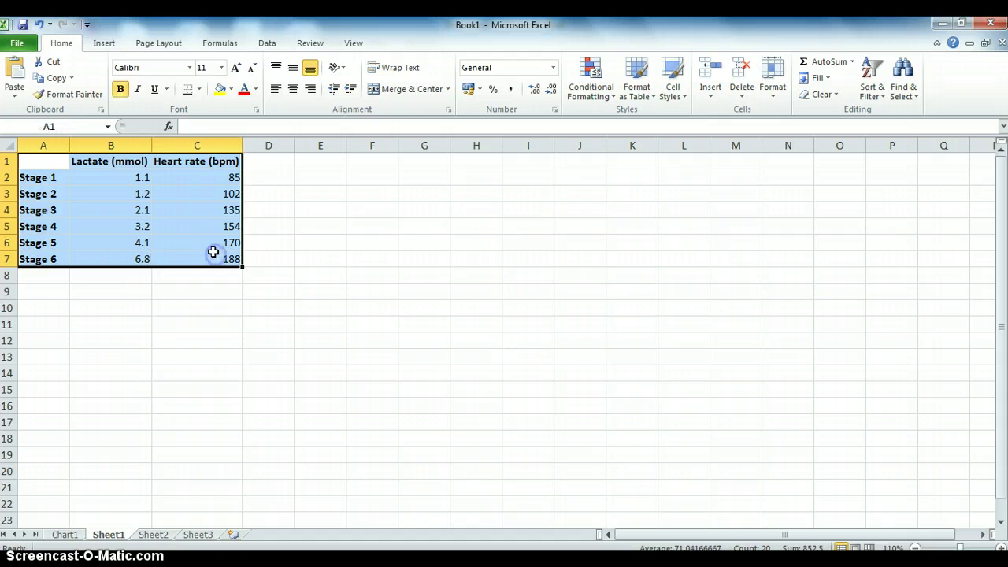
pyautogui.click(104, 43)
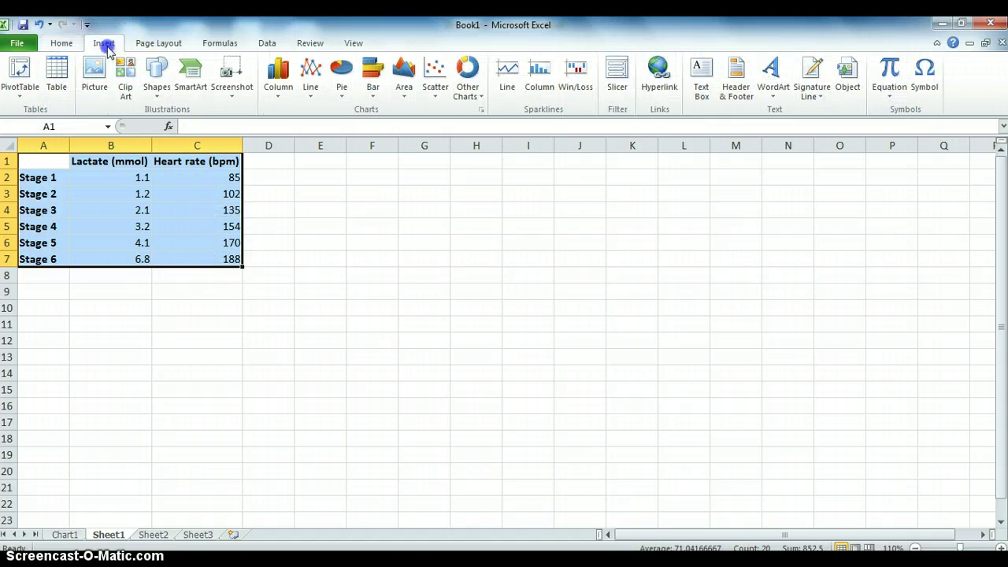
pyautogui.click(319, 99)
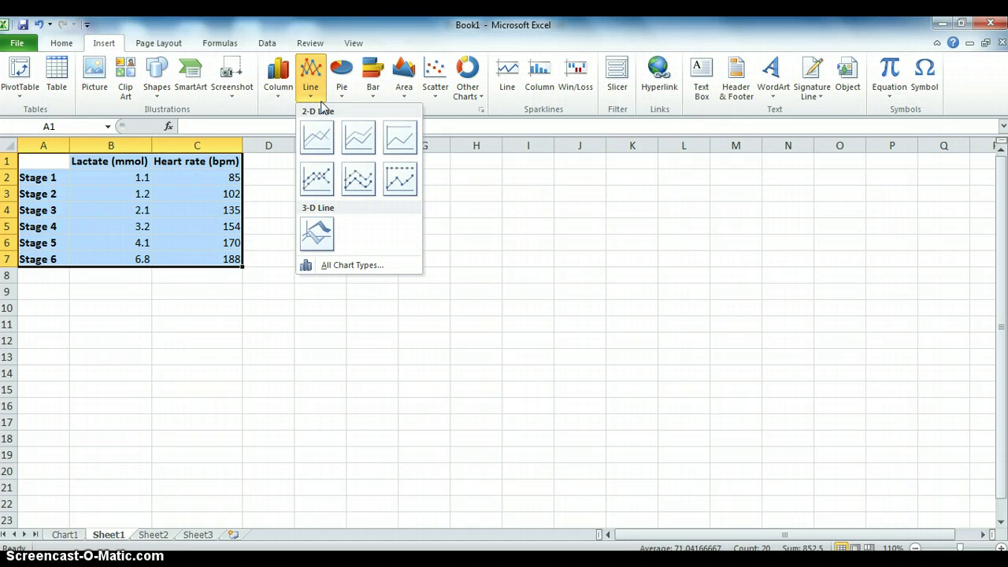
pyautogui.click(49, 162)
pyautogui.moveTo(49, 162); pyautogui.dragTo(207, 253)
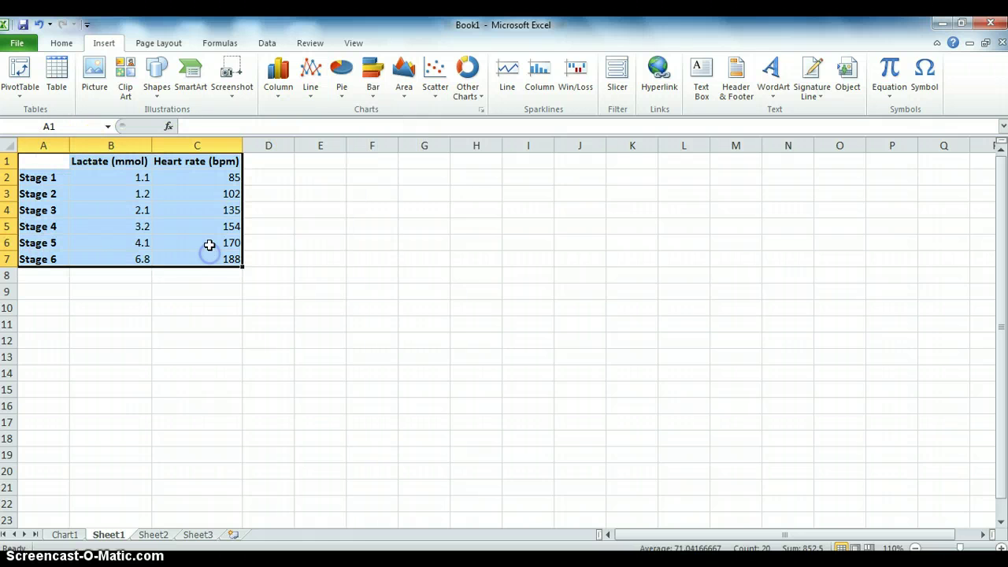
pyautogui.click(311, 82)
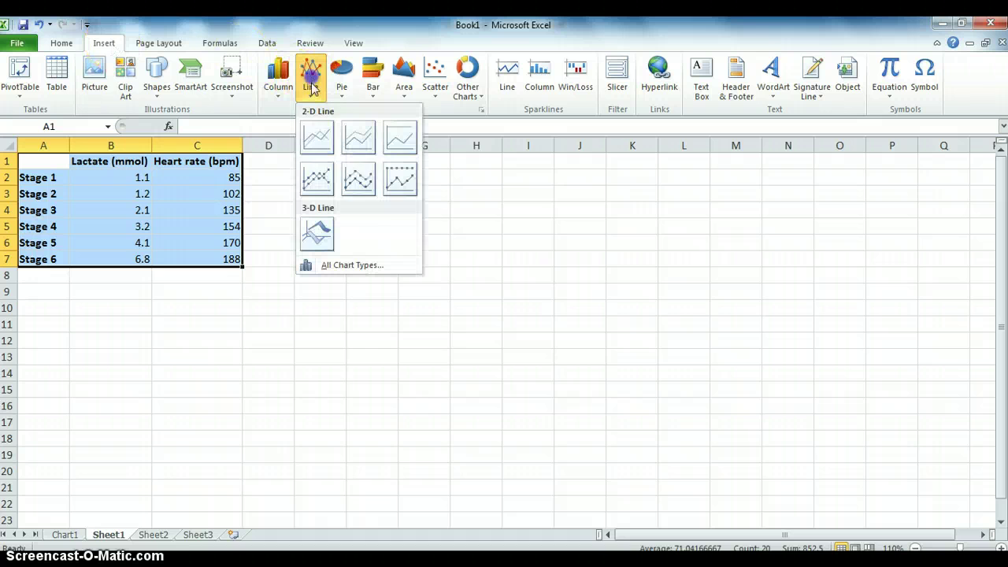
pyautogui.click(315, 140)
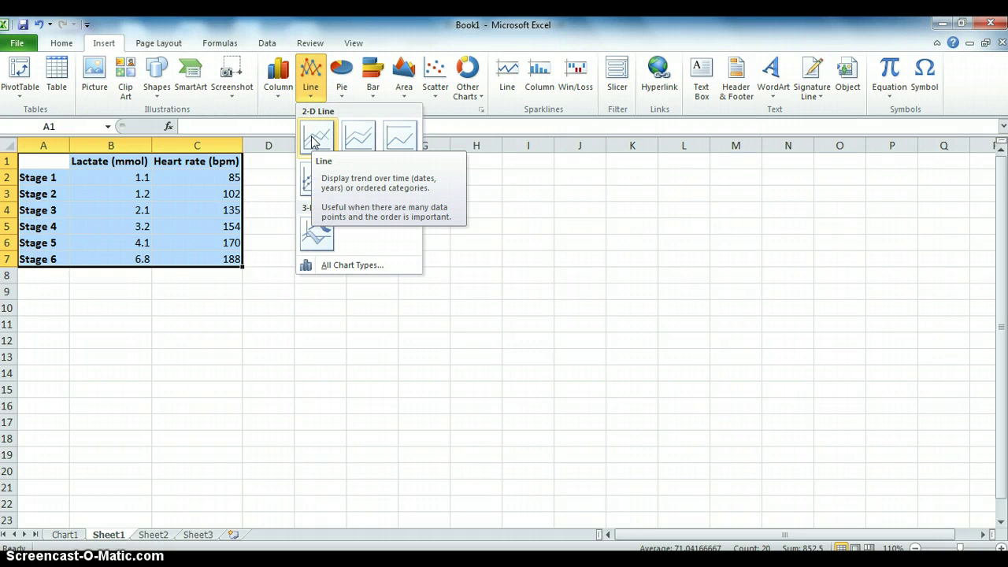
pyautogui.click(312, 137)
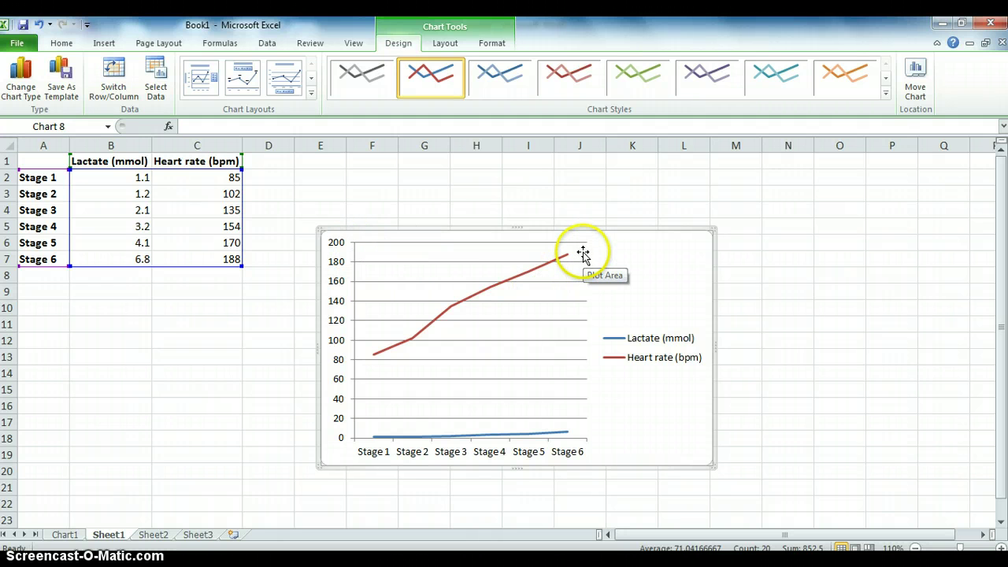
# - Format the Heart rate (bpm) series to plot on the Secondary Axis
pyautogui.click(540, 274)
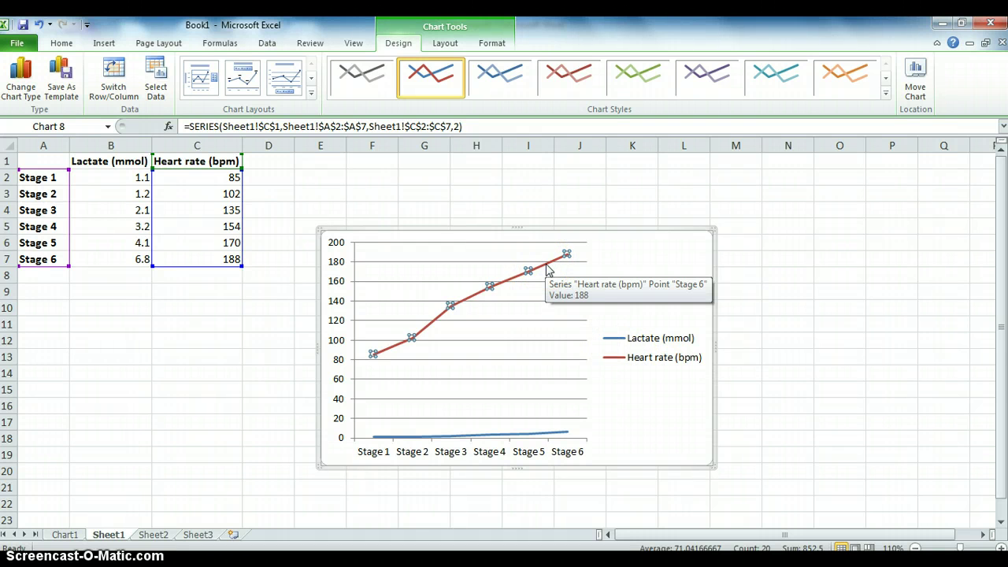
pyautogui.rightClick(549, 270)
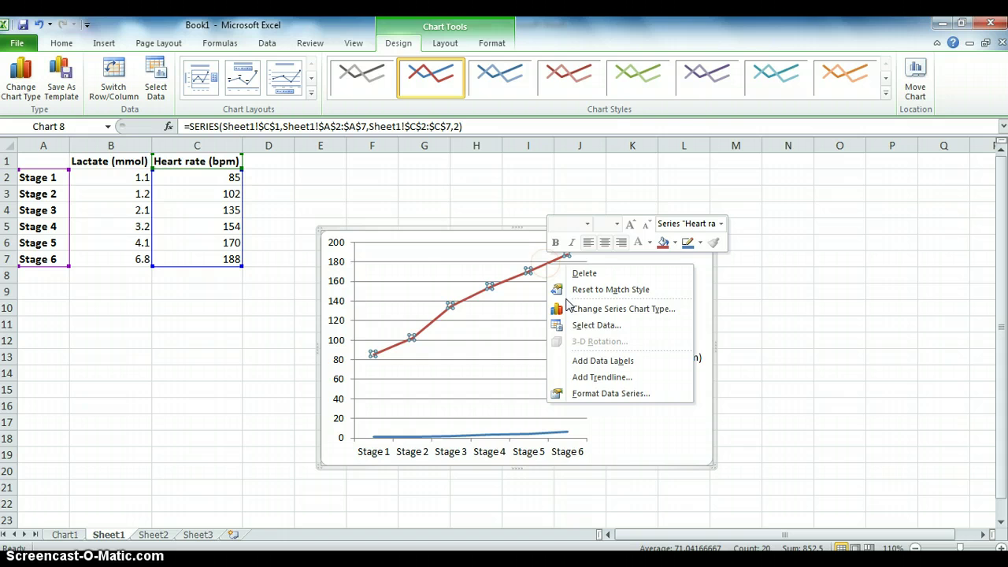
pyautogui.click(596, 393)
pyautogui.click(665, 89)
pyautogui.click(554, 266)
pyautogui.rightClick(556, 267)
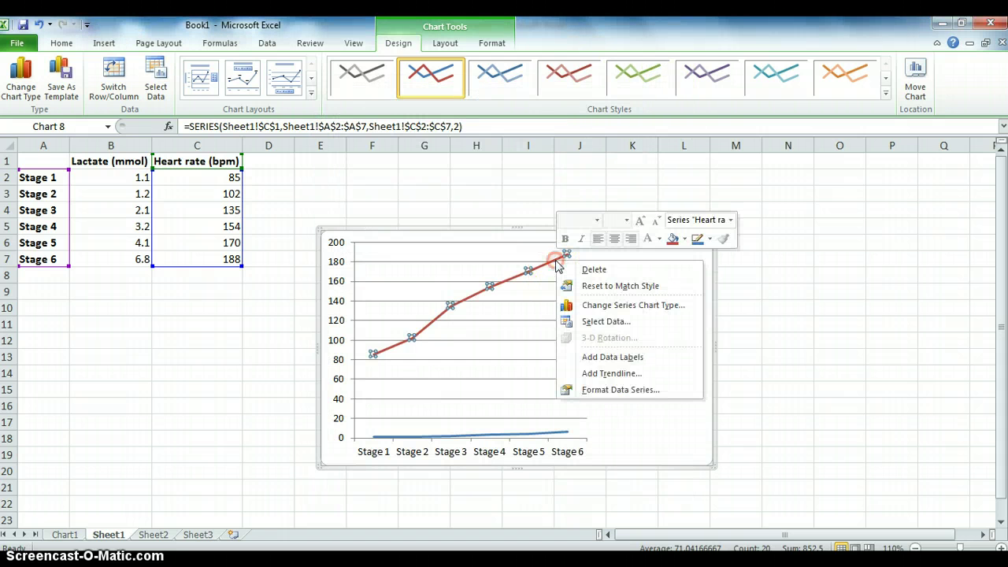
pyautogui.click(591, 391)
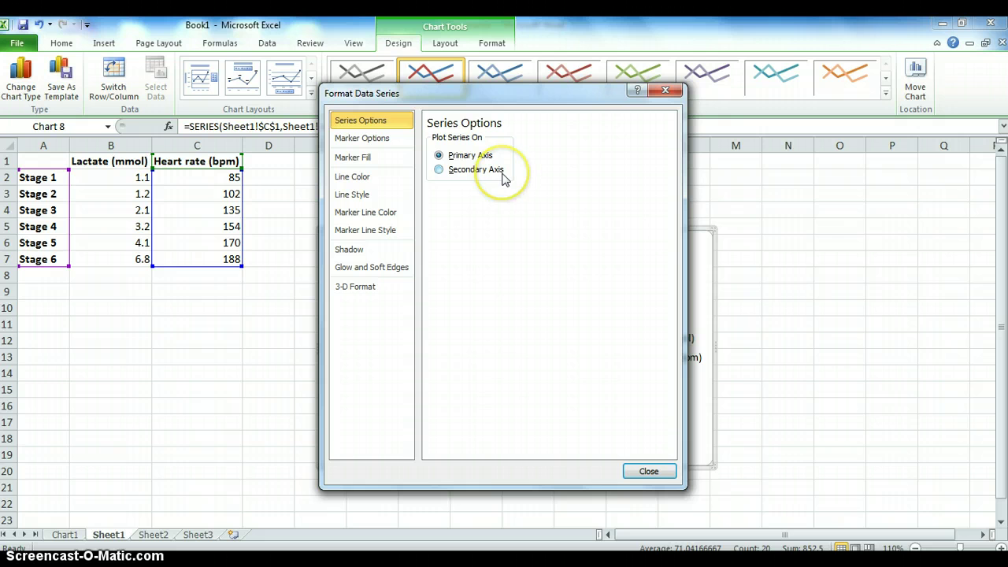
pyautogui.click(438, 170)
pyautogui.click(632, 476)
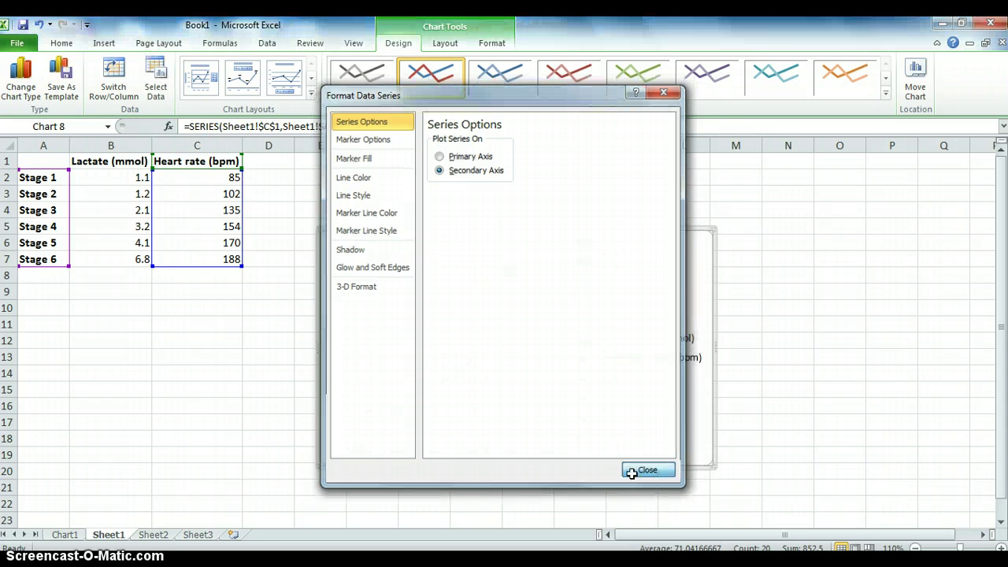
pyautogui.click(635, 475)
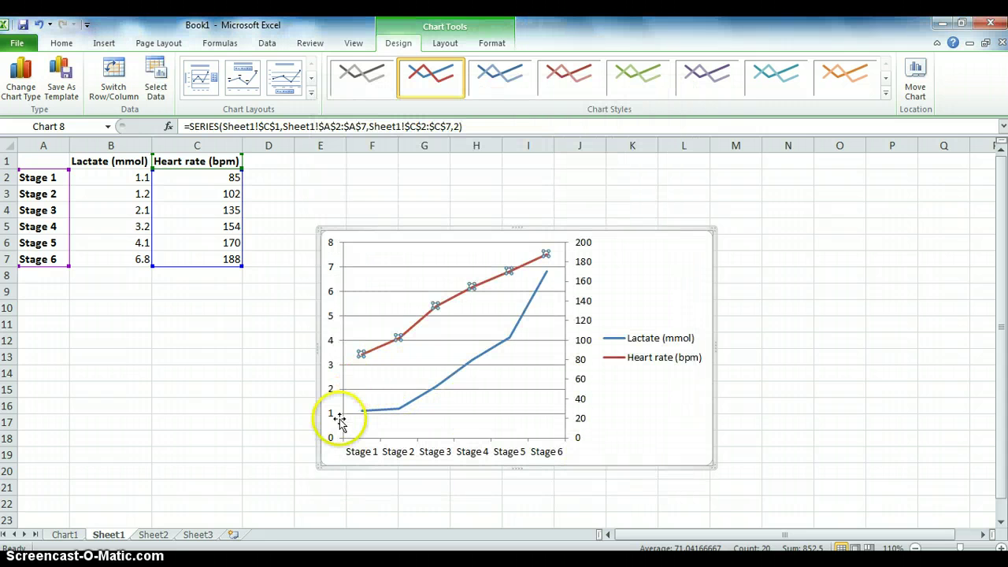
# - Select the whole line chart and show the Chart Tools Layout options
pyautogui.click(360, 340)
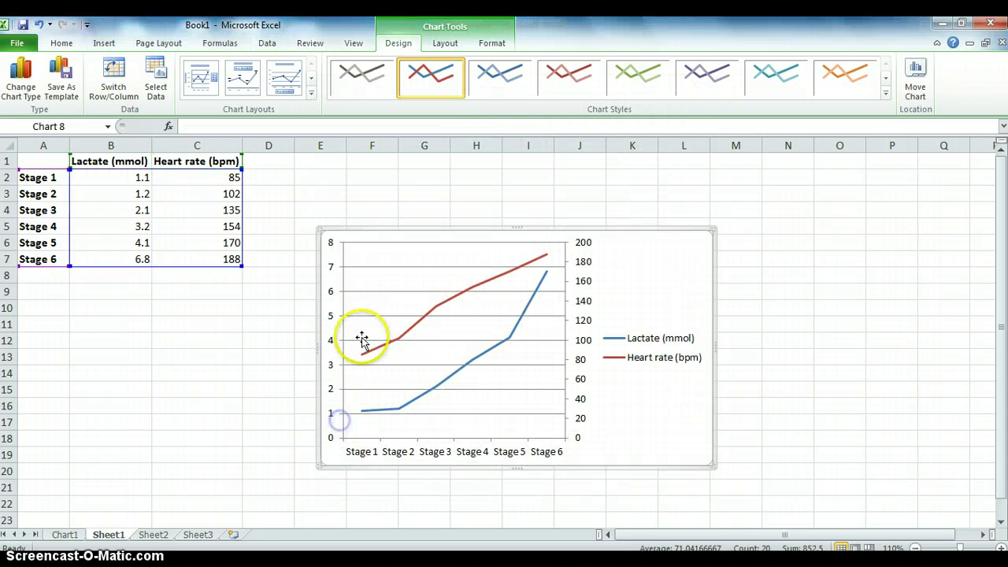
pyautogui.click(603, 249)
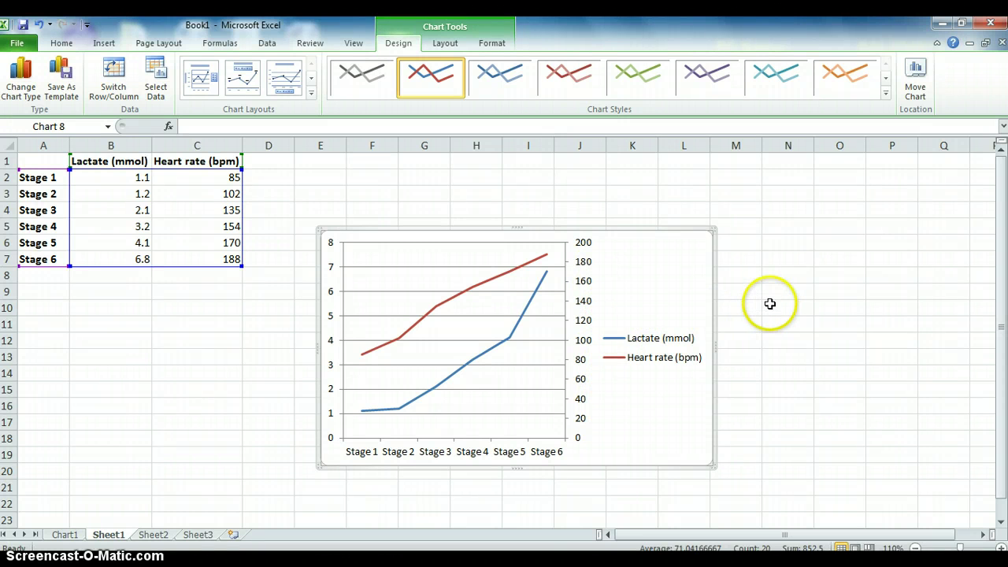
pyautogui.click(660, 285)
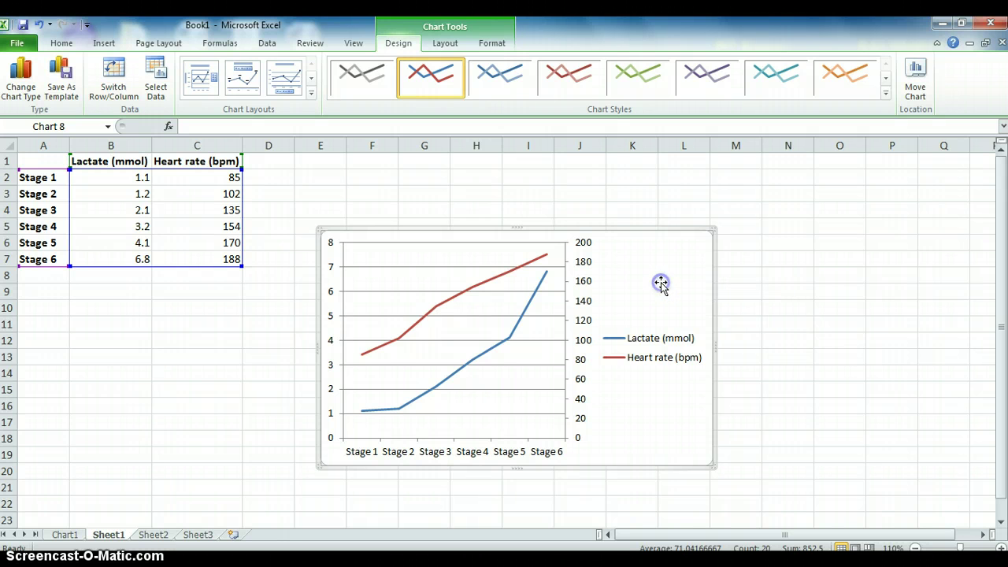
pyautogui.click(442, 43)
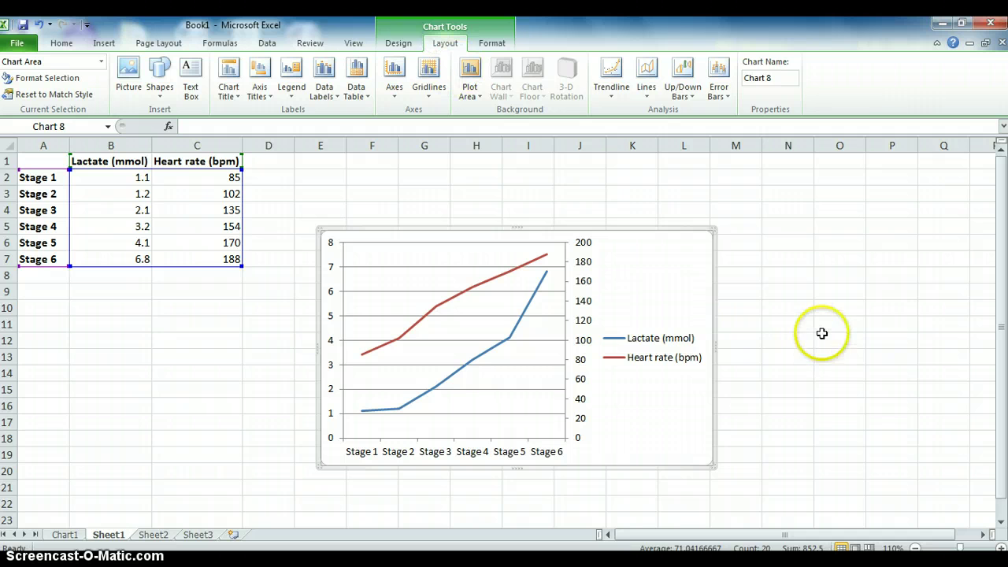
pyautogui.click(830, 288)
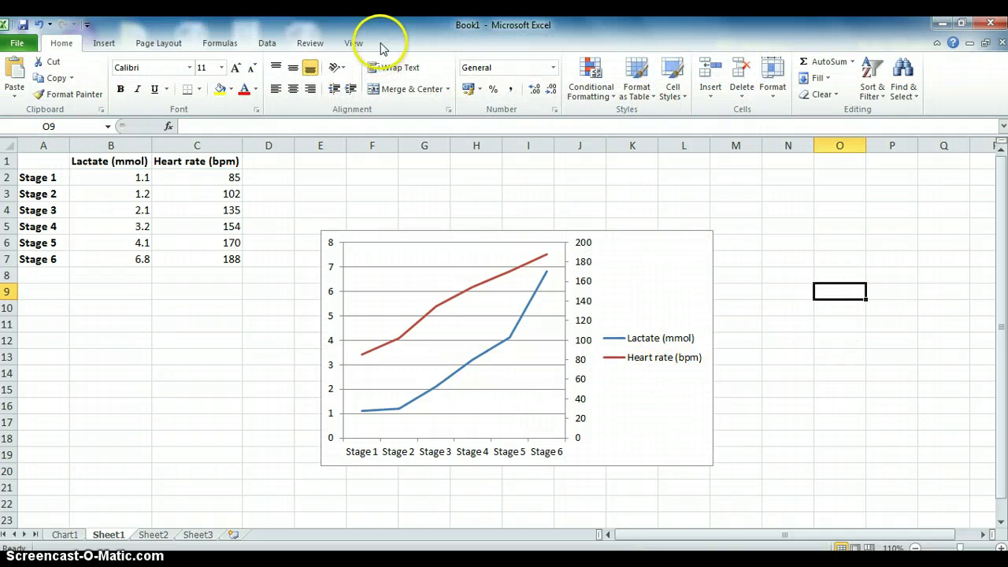
pyautogui.click(678, 272)
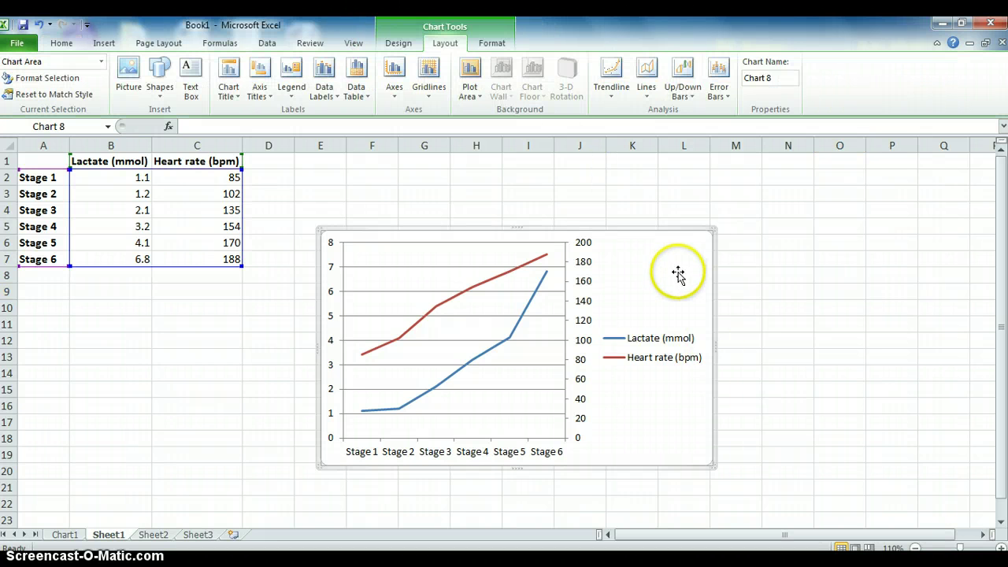
# - Add a chart title above the chart, pasting 'Lactate and heart rate during a lactate threshold test'
pyautogui.click(230, 94)
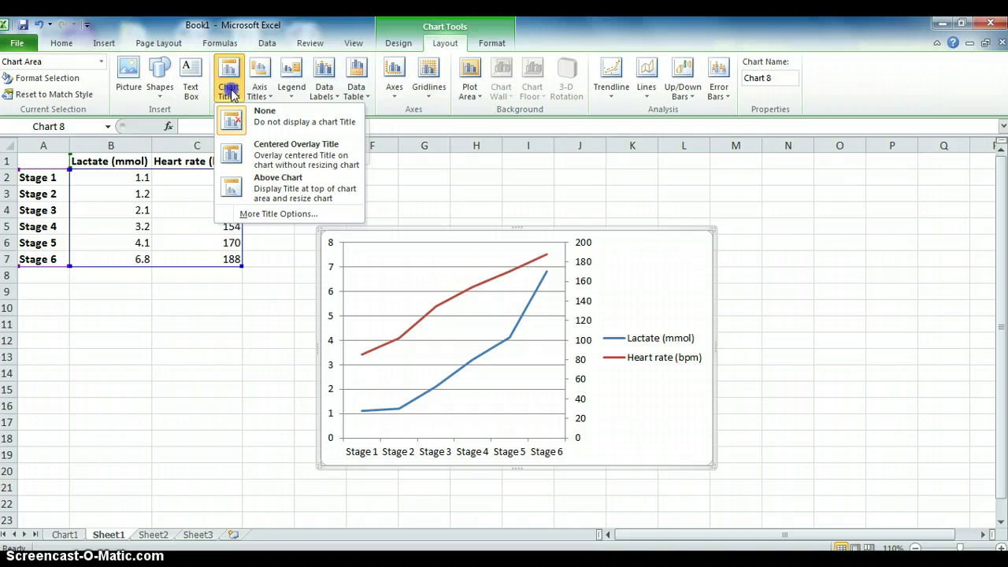
pyautogui.click(270, 188)
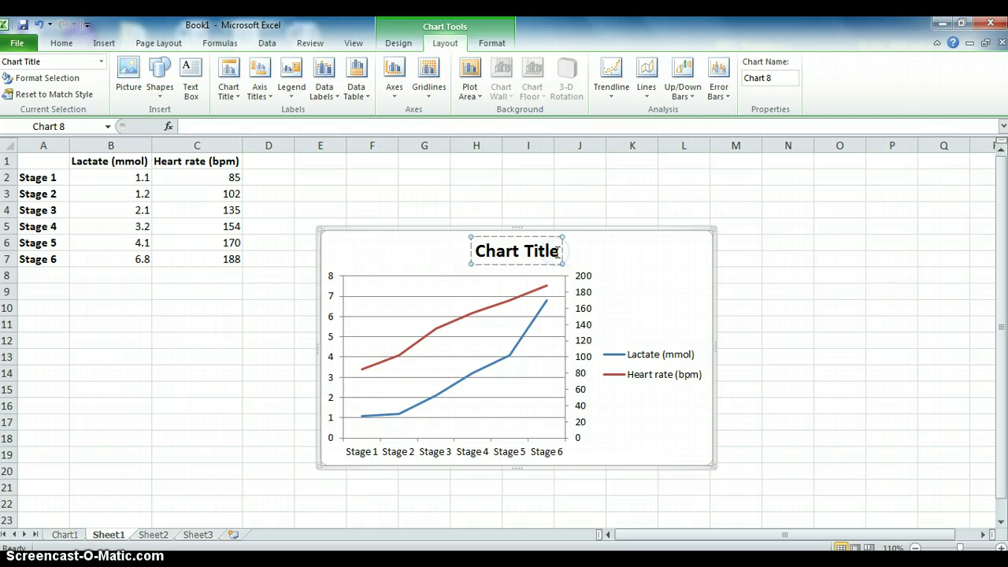
pyautogui.tripleClick(497, 251)
pyautogui.write('Lactate and heart rate during a lactate threshold test')
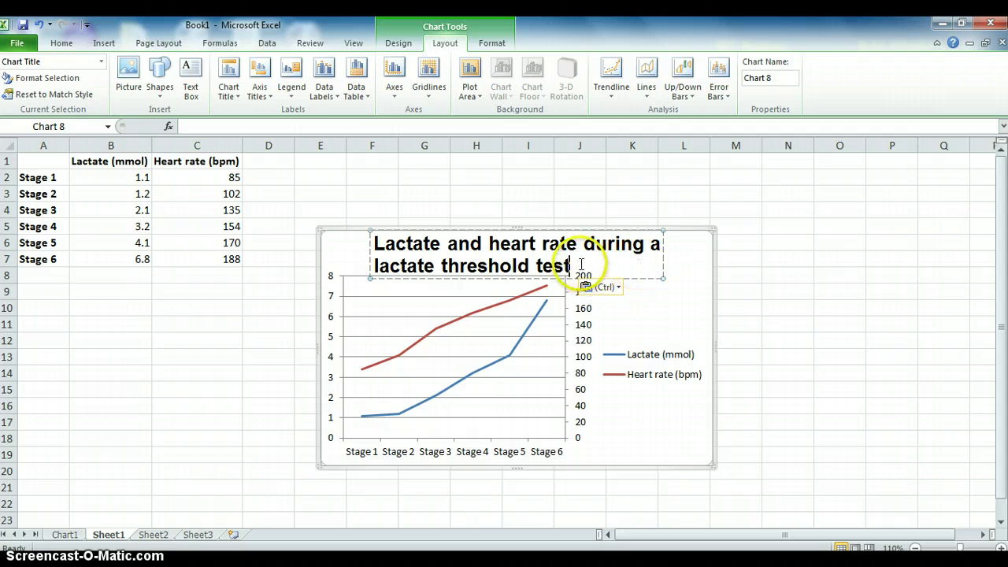
# - Set the chart title text to 10 pt font size
pyautogui.moveTo(581, 265); pyautogui.dragTo(378, 229)
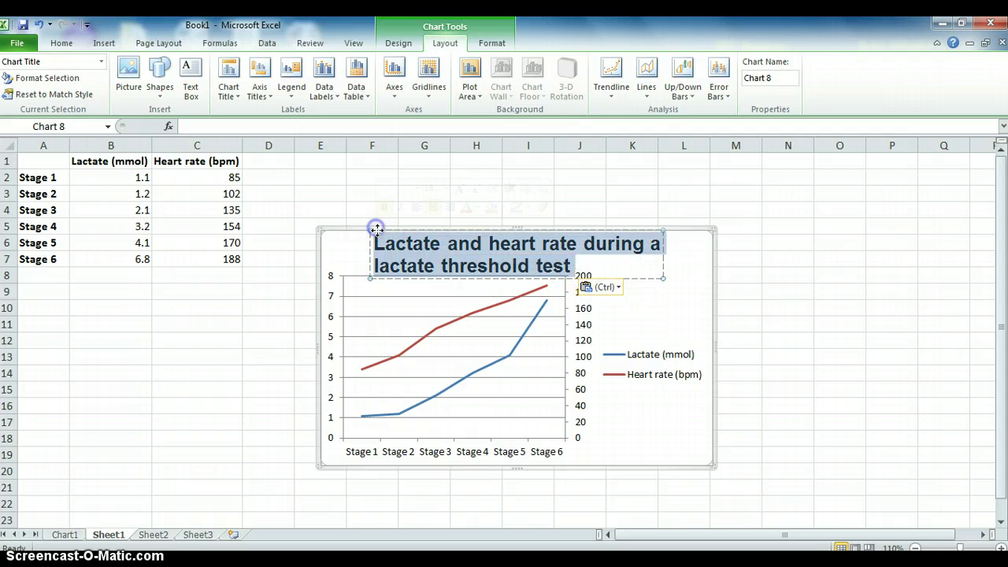
pyautogui.click(63, 43)
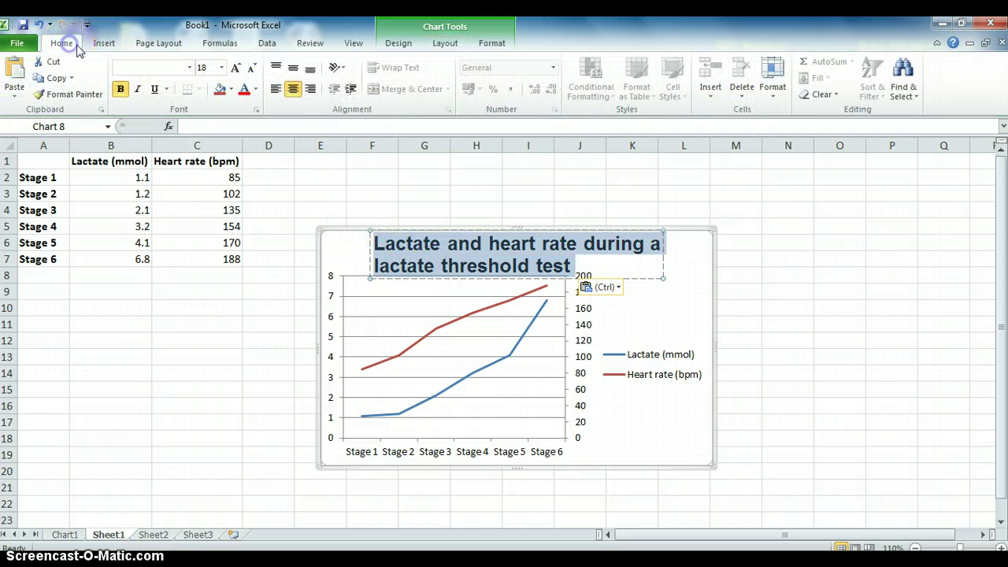
pyautogui.click(222, 68)
pyautogui.click(206, 109)
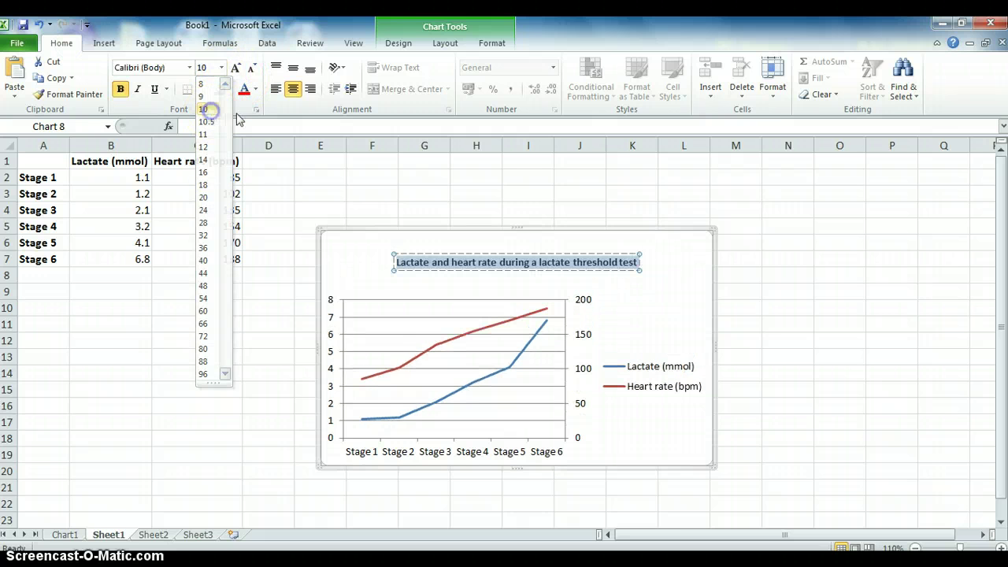
pyautogui.click(638, 300)
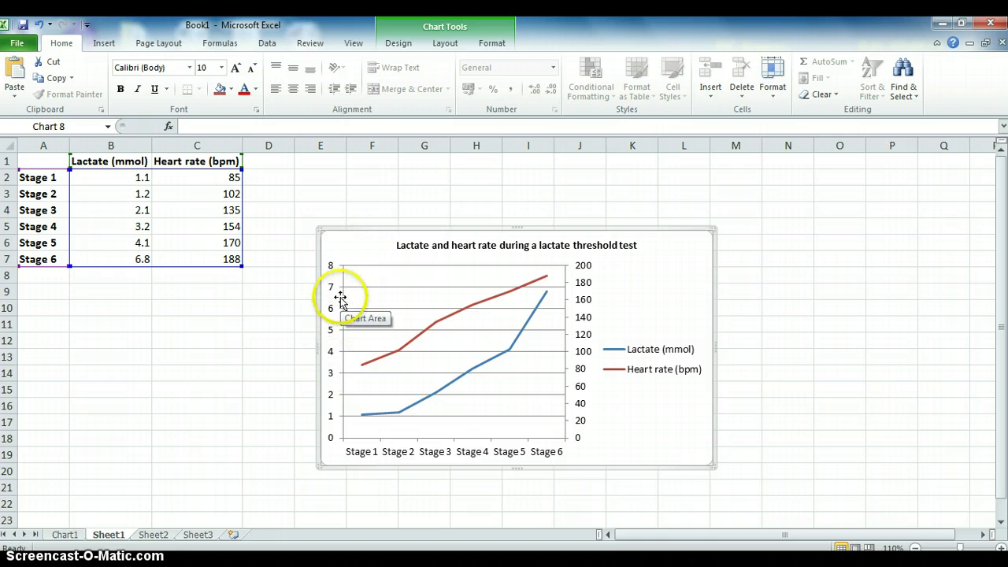
# - Add a rotated primary vertical axis title reading 'Lactate (mmol)'
pyautogui.click(702, 286)
pyautogui.click(446, 45)
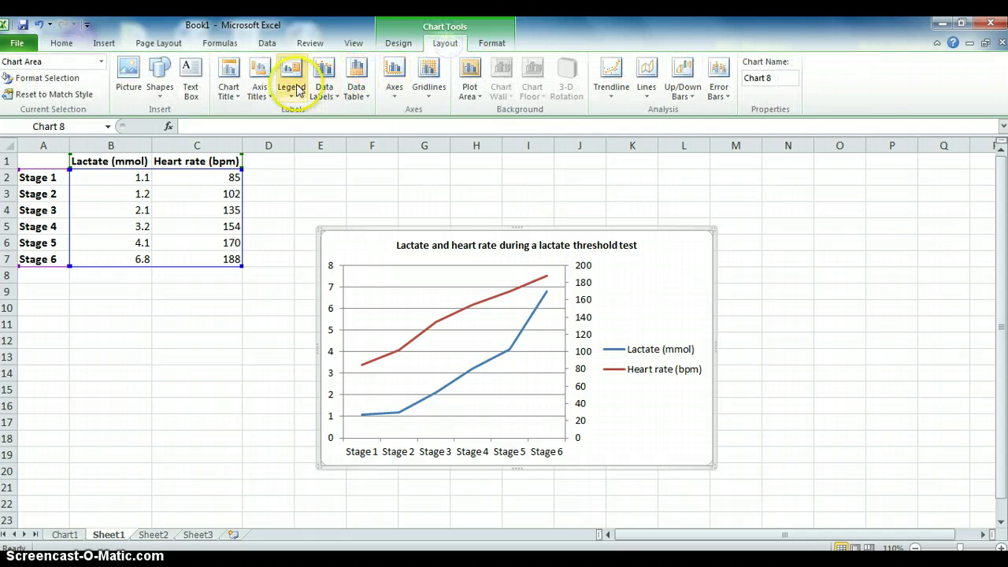
pyautogui.click(267, 96)
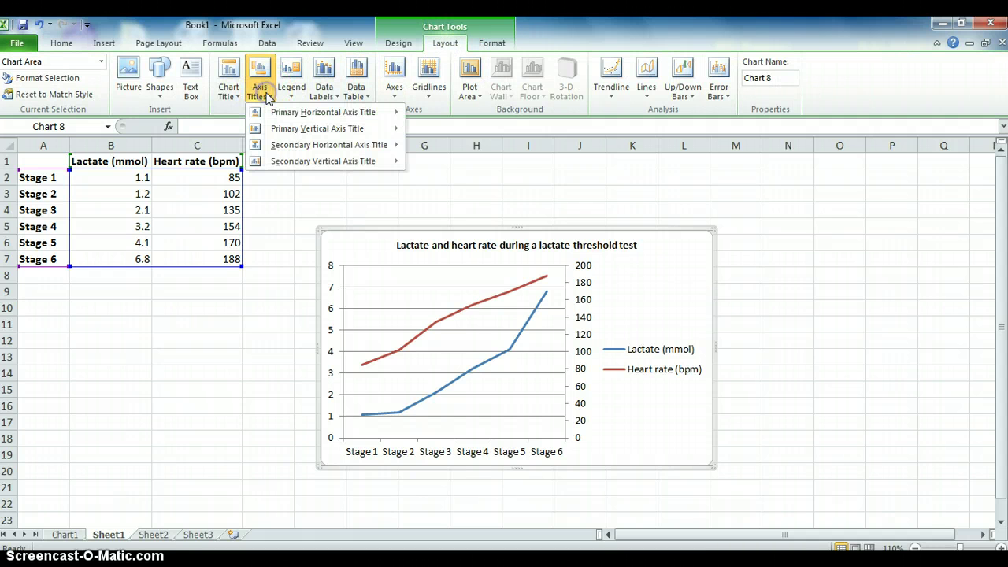
pyautogui.click(275, 115)
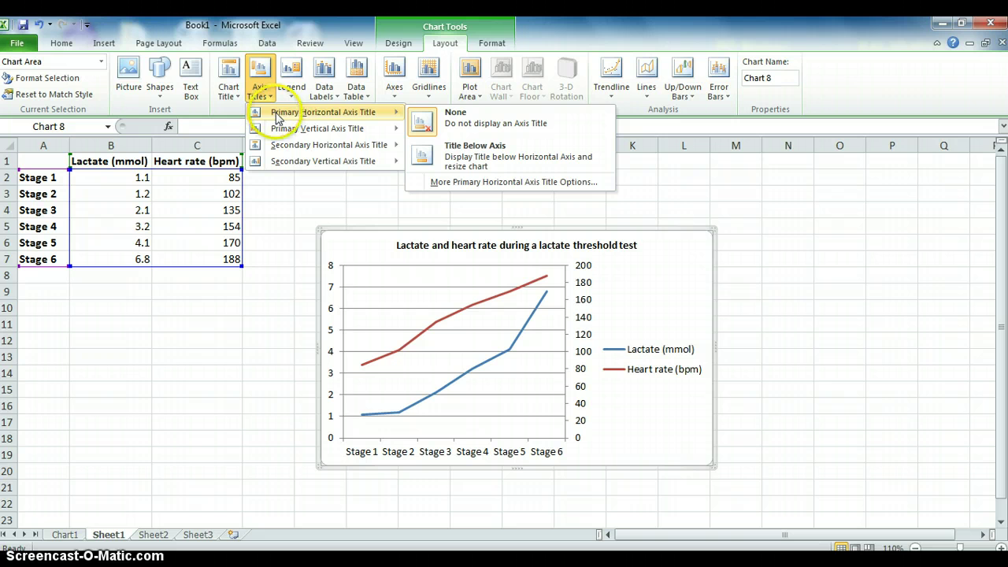
pyautogui.moveTo(291, 153)
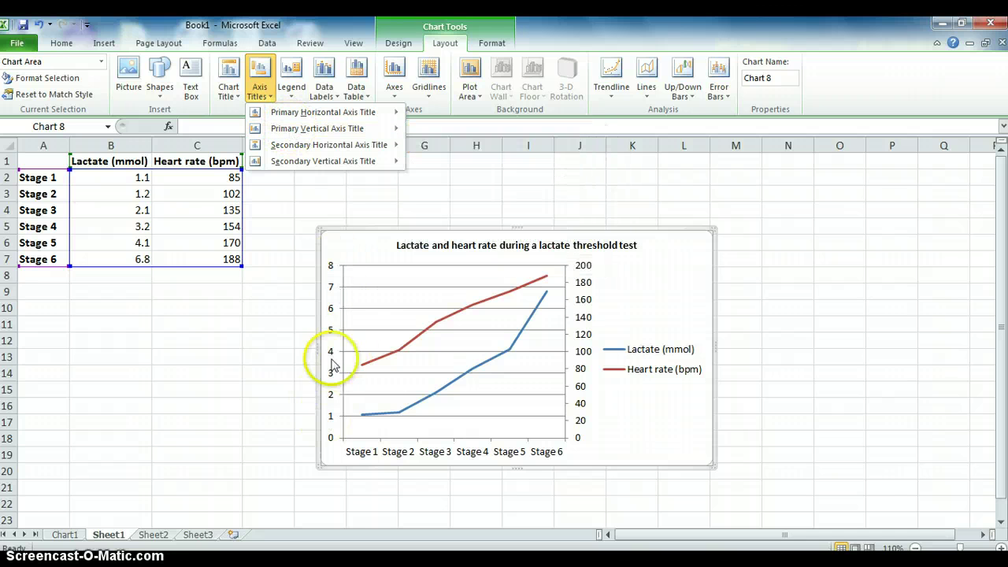
pyautogui.moveTo(341, 130)
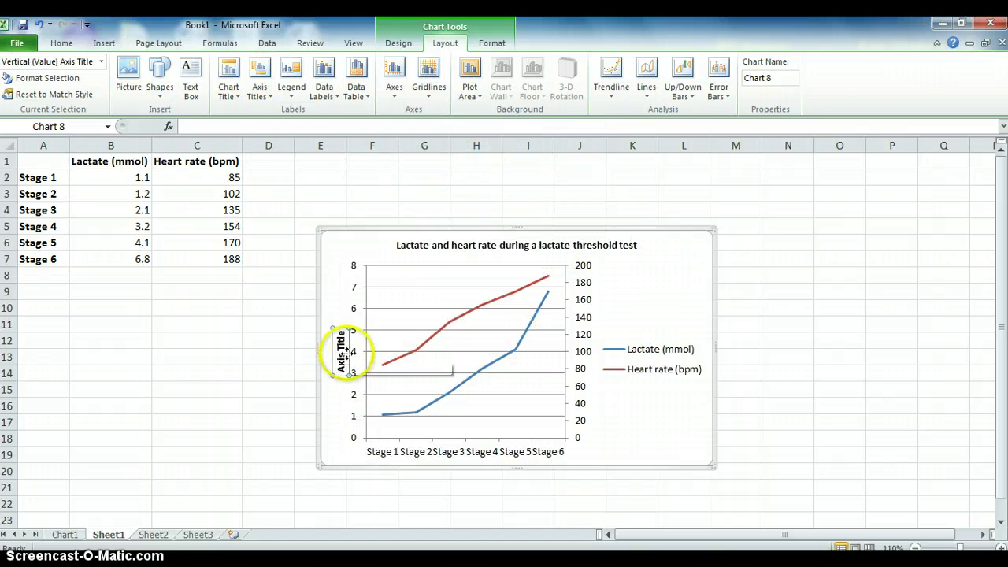
pyautogui.click(368, 316)
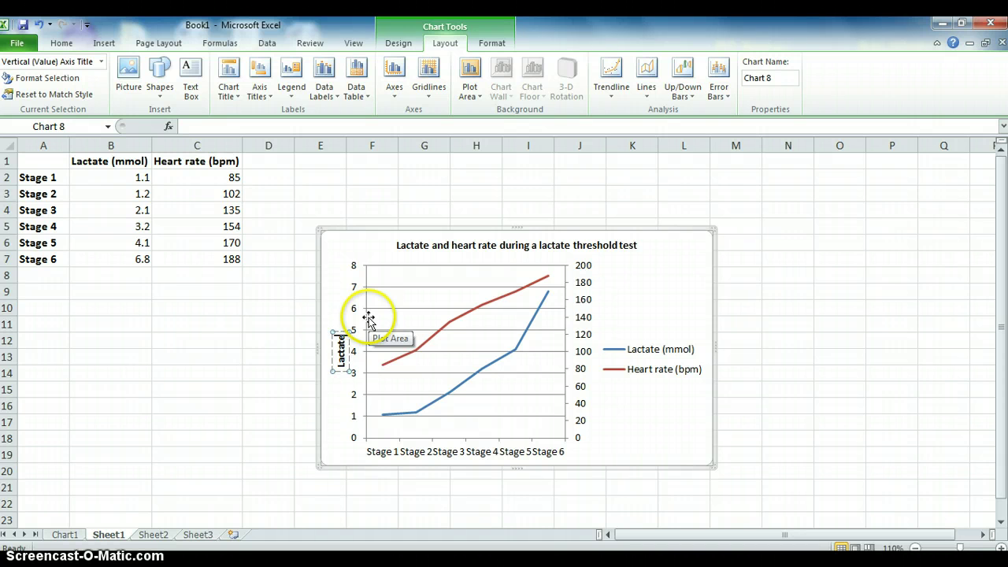
pyautogui.write('(mmol)')
# - Add a rotated secondary vertical axis title reading 'Heart rate (bpm)'
pyautogui.click(634, 306)
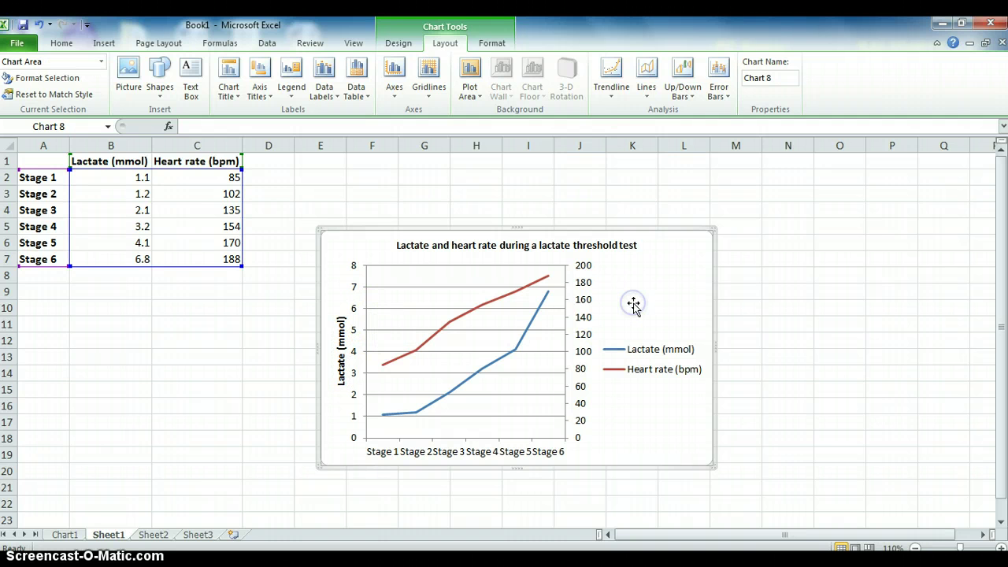
pyautogui.click(263, 87)
pyautogui.moveTo(279, 163)
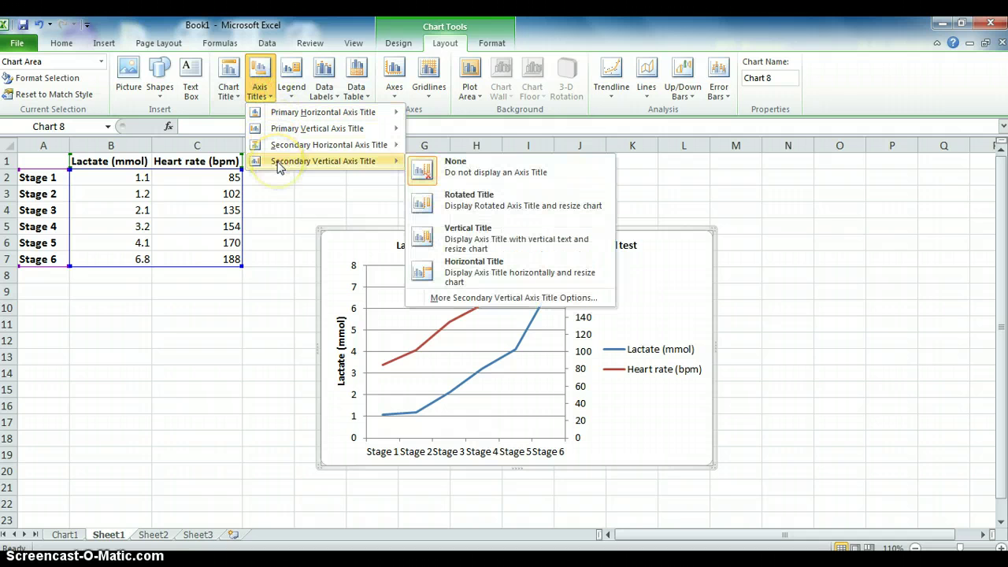
pyautogui.click(449, 202)
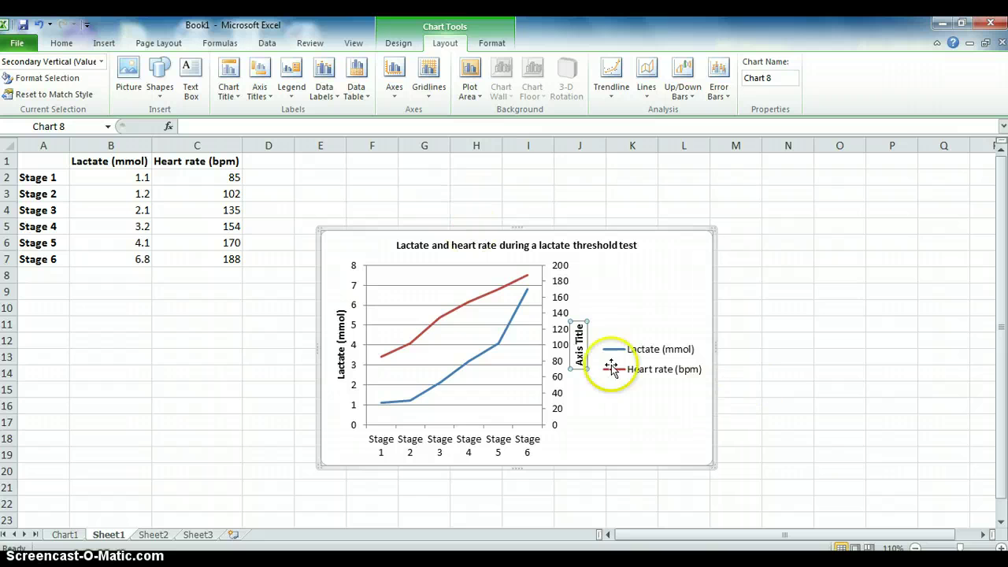
pyautogui.moveTo(579, 346); pyautogui.dragTo(578, 332)
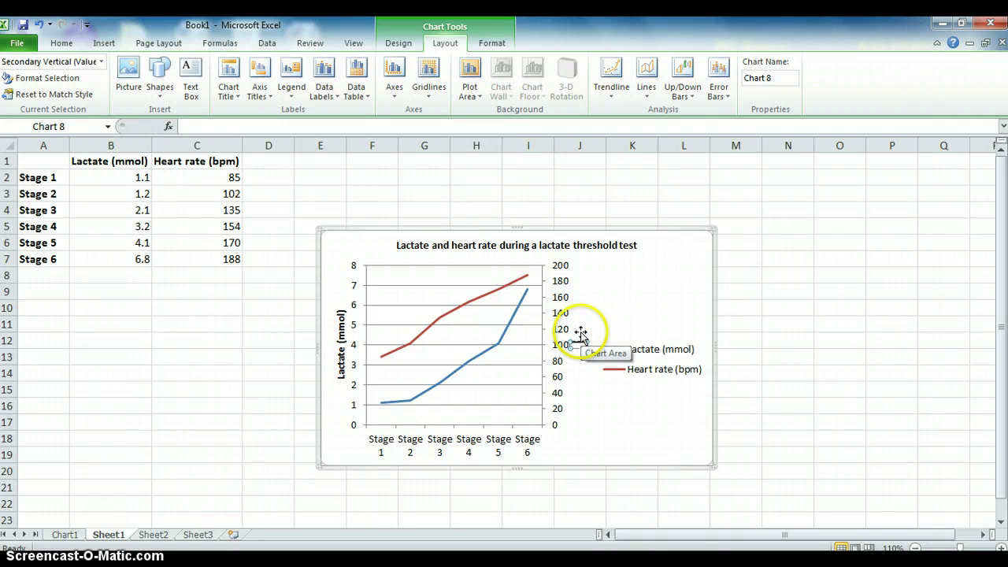
pyautogui.write('Heart rate')
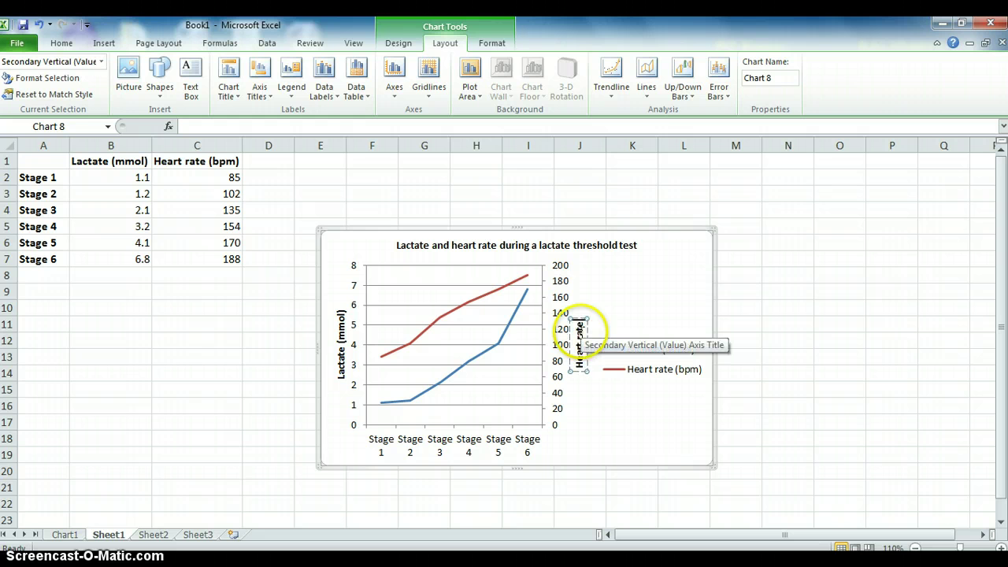
pyautogui.write(' (bpm')
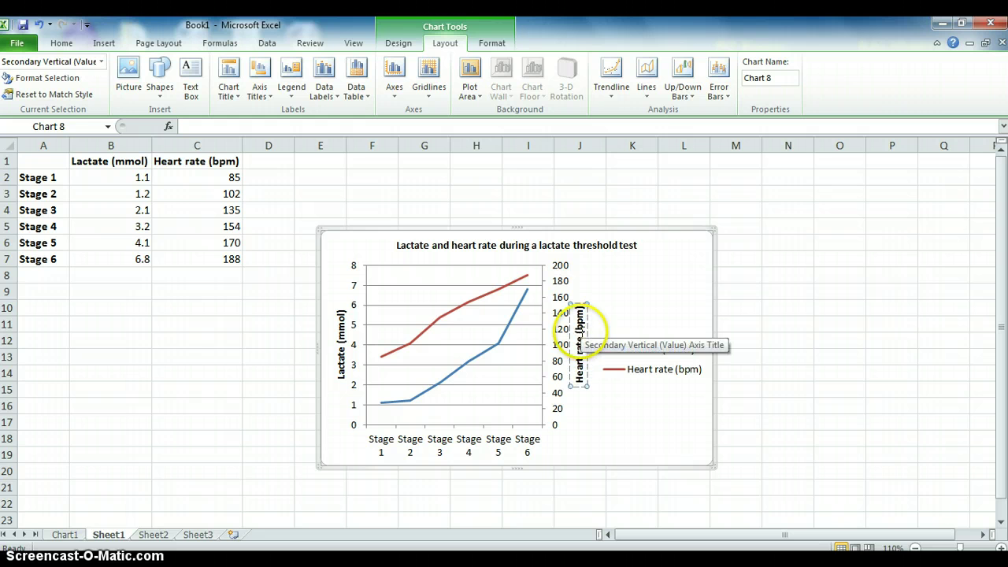
pyautogui.write(')')
pyautogui.click(660, 290)
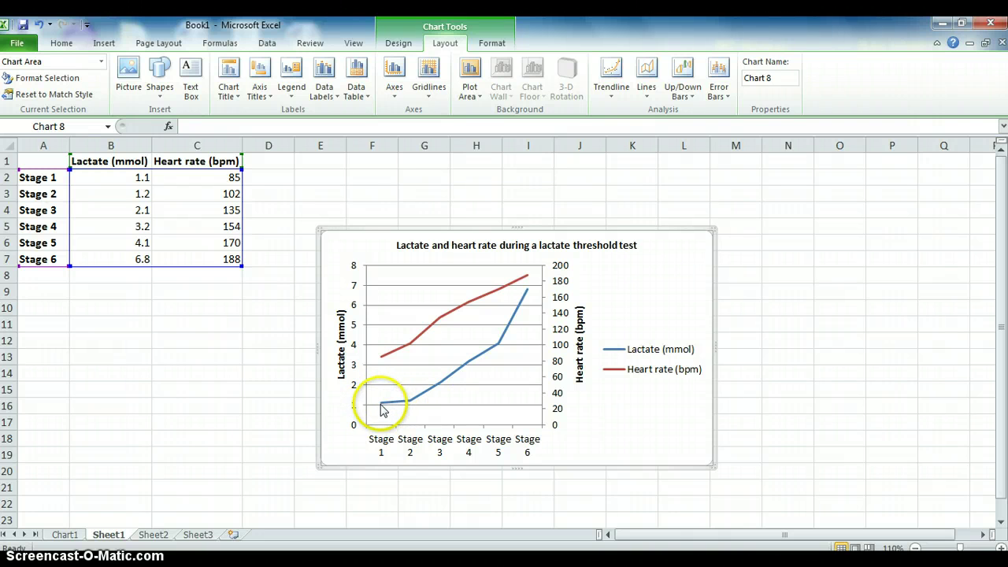
# - Select the Lactate (mmol) line in the chart
pyautogui.moveTo(413, 404)
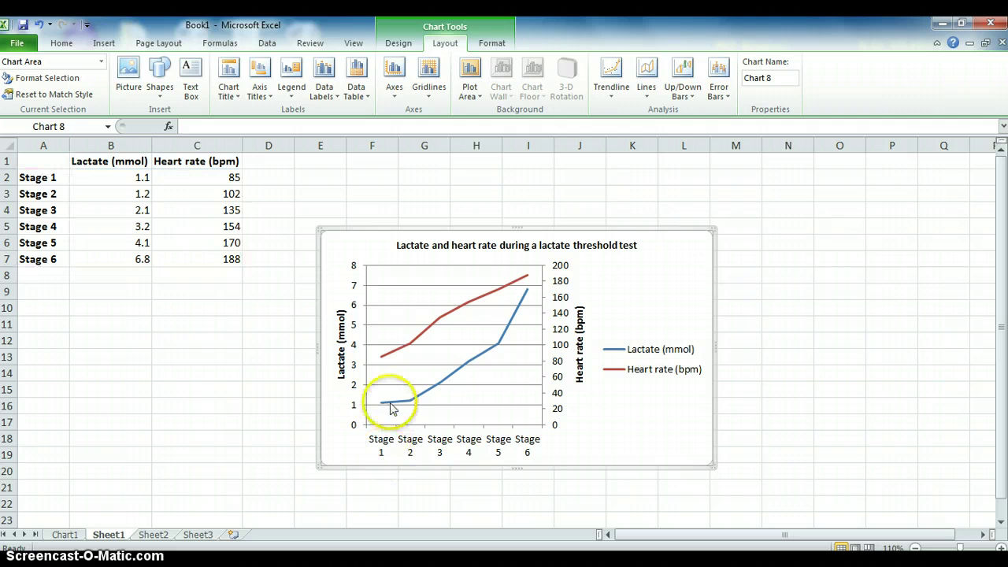
pyautogui.click(394, 408)
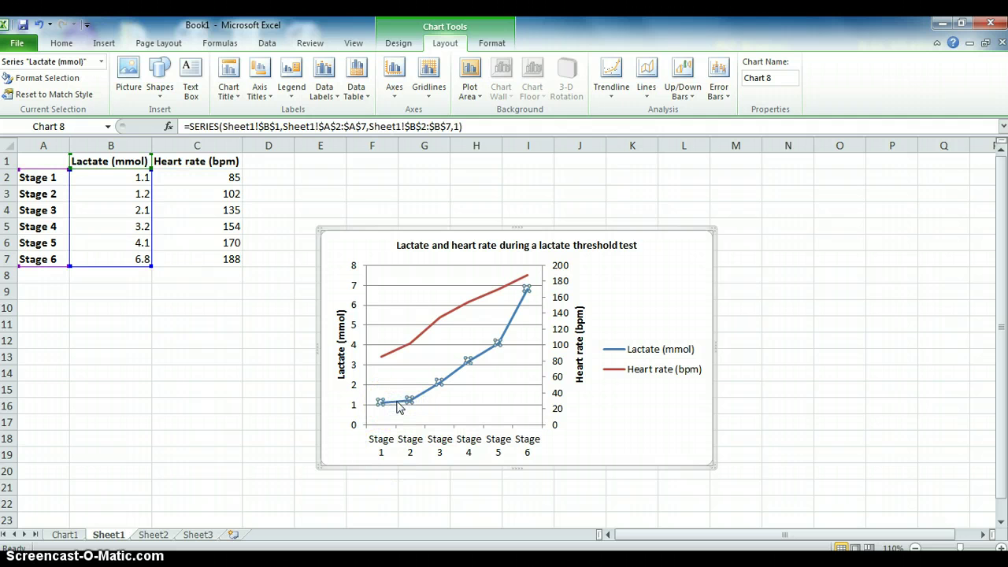
# - Set the Lactate series Marker Type to Automatic in Format Data Series
pyautogui.rightClick(399, 407)
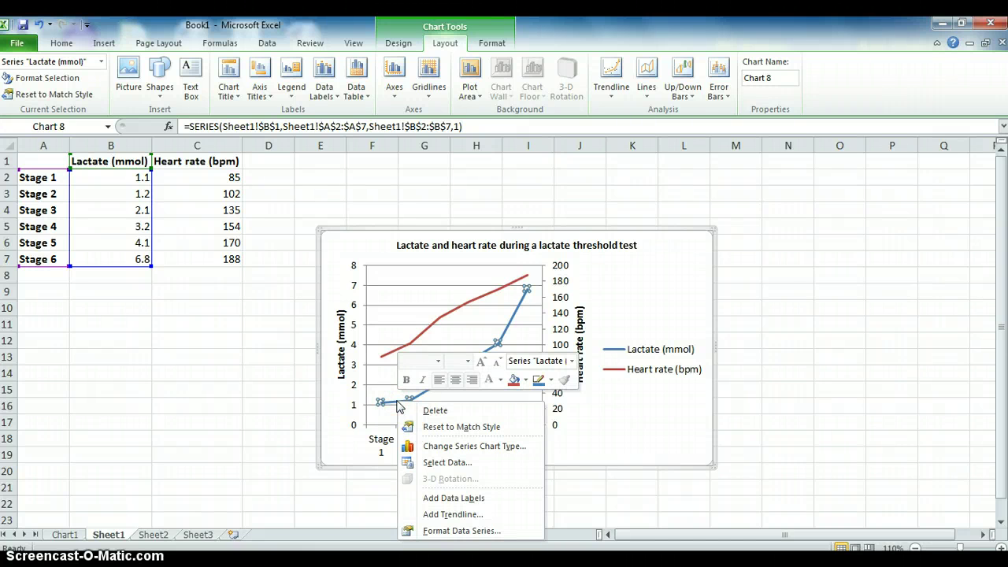
pyautogui.click(447, 531)
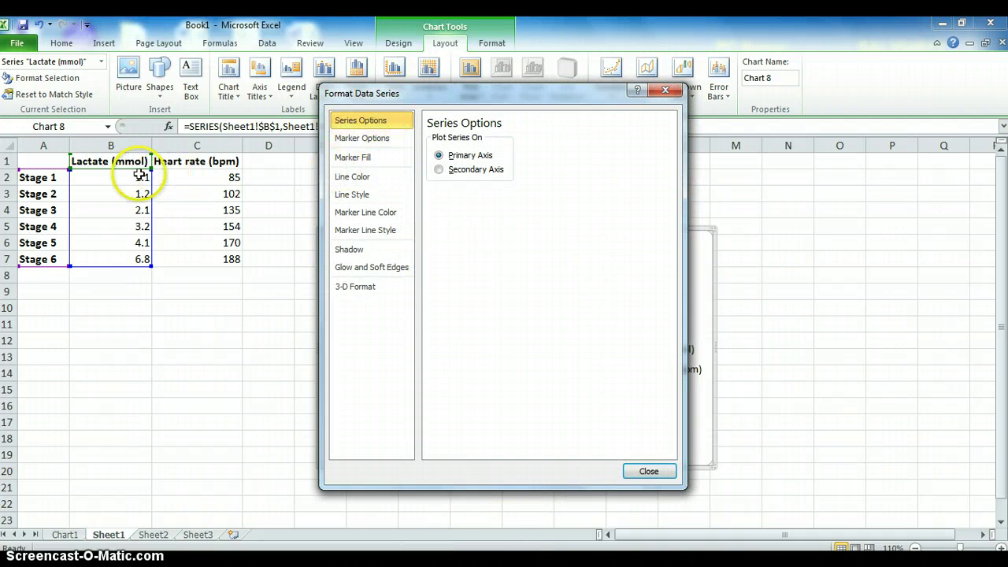
pyautogui.click(380, 142)
pyautogui.click(461, 175)
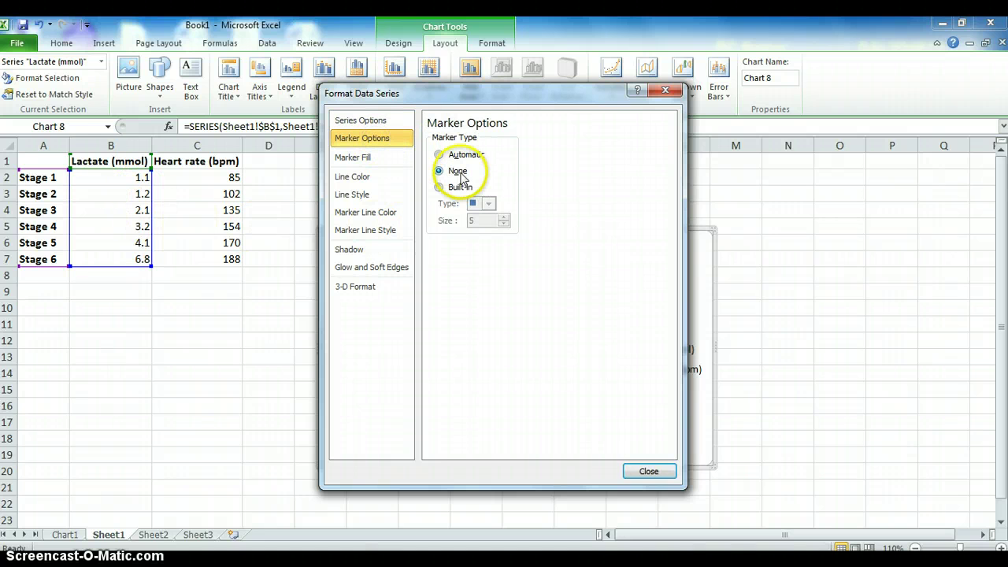
pyautogui.click(439, 156)
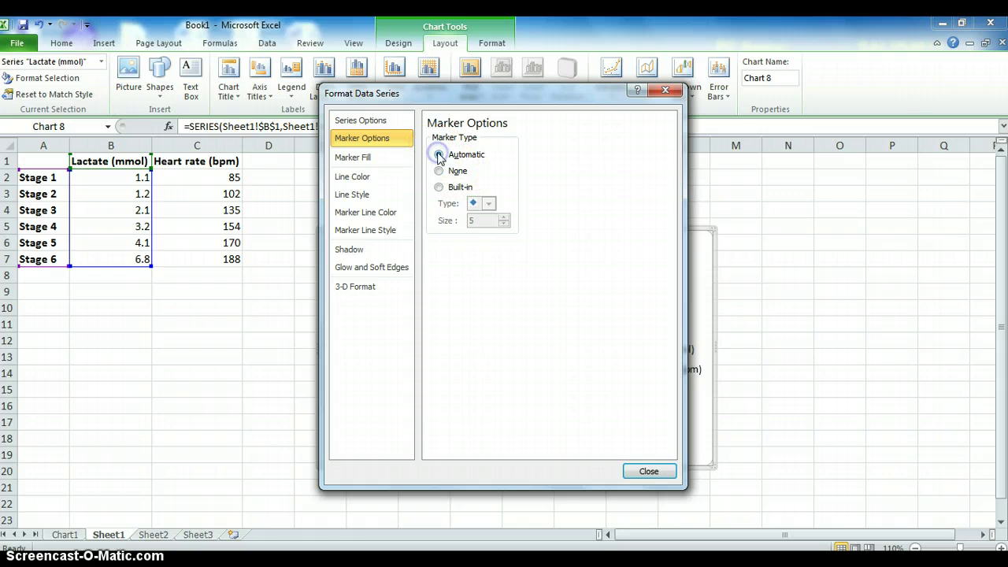
pyautogui.click(648, 471)
pyautogui.click(635, 419)
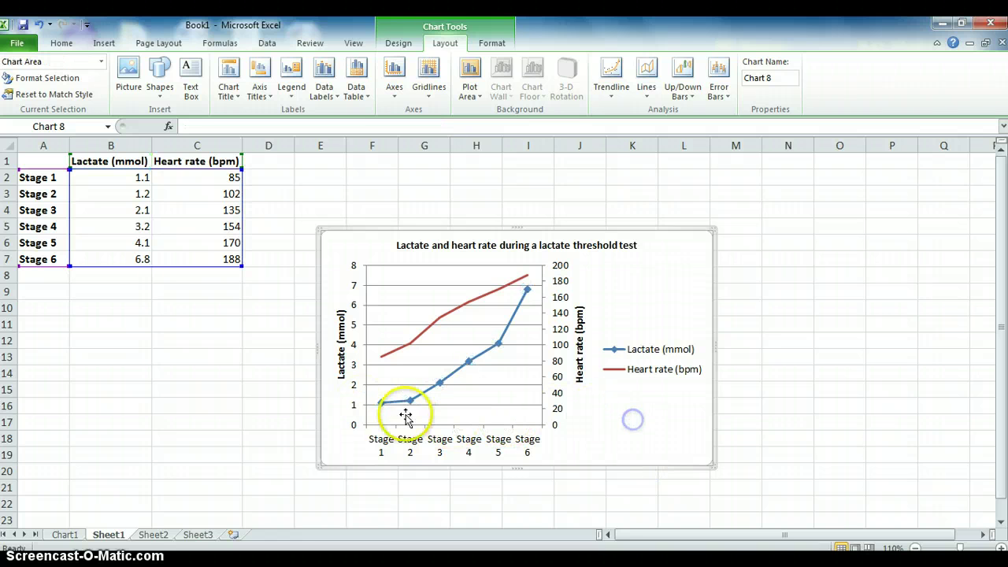
# - Set the Heart rate series Marker Type to Automatic in Format Data Series
pyautogui.rightClick(481, 304)
pyautogui.click(523, 427)
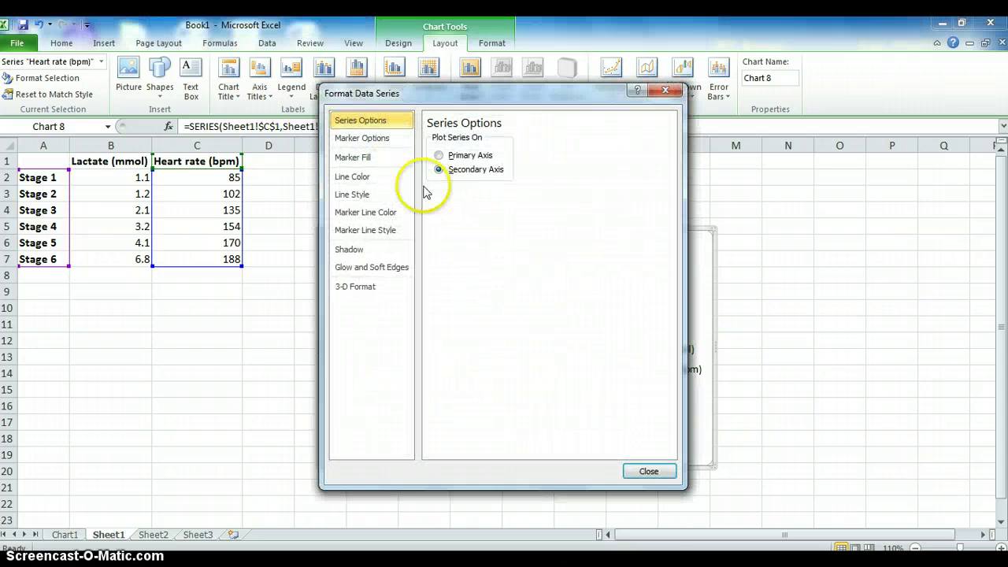
pyautogui.click(382, 145)
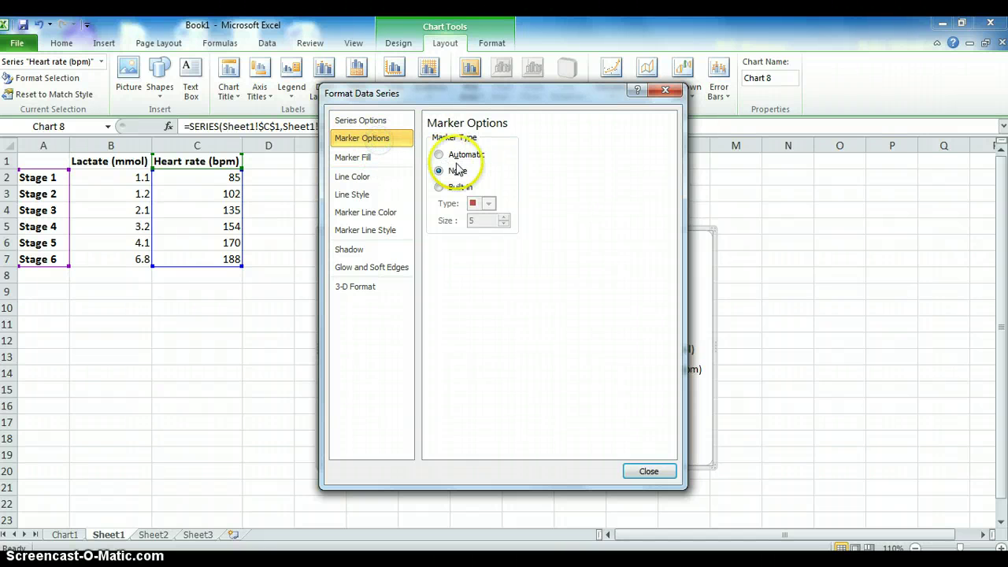
pyautogui.click(651, 470)
pyautogui.click(663, 413)
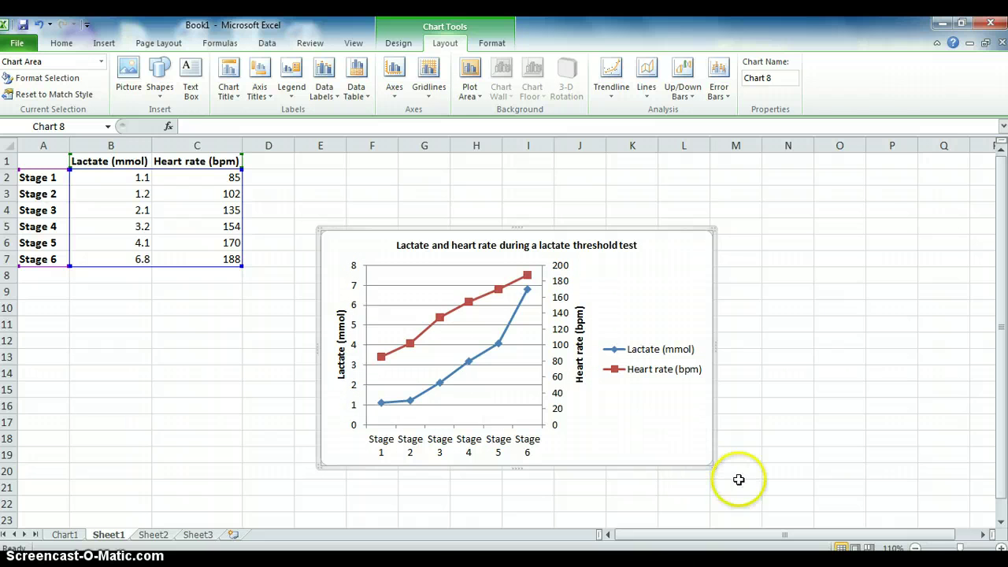